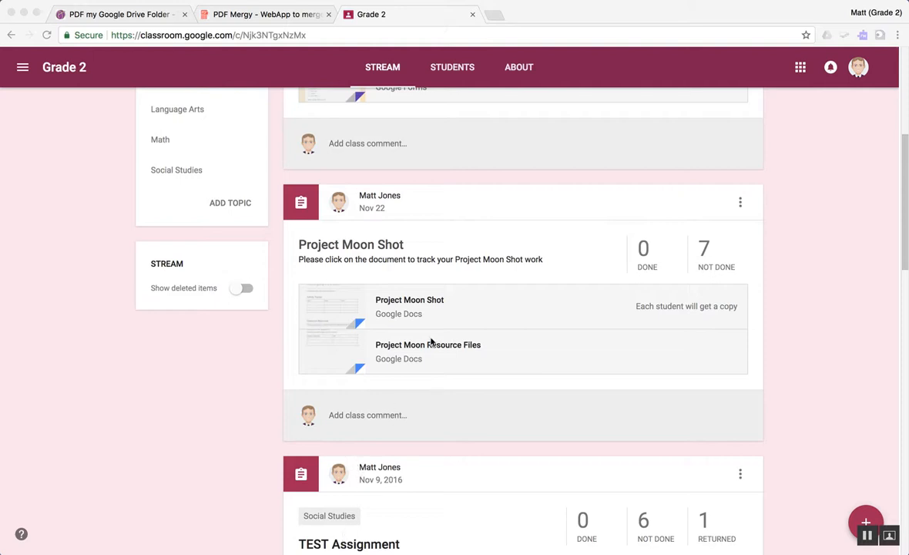
Step: Open the Project Moon Shot assignment's student work and its assignment folder in Google Drive
{"action": "left_click", "coordinate": [374, 245]}
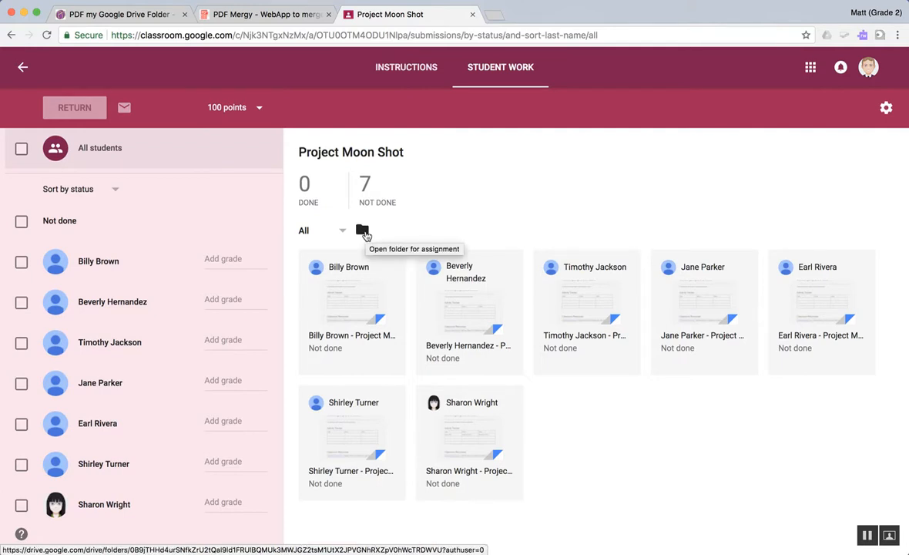
{"action": "left_click", "coordinate": [363, 232]}
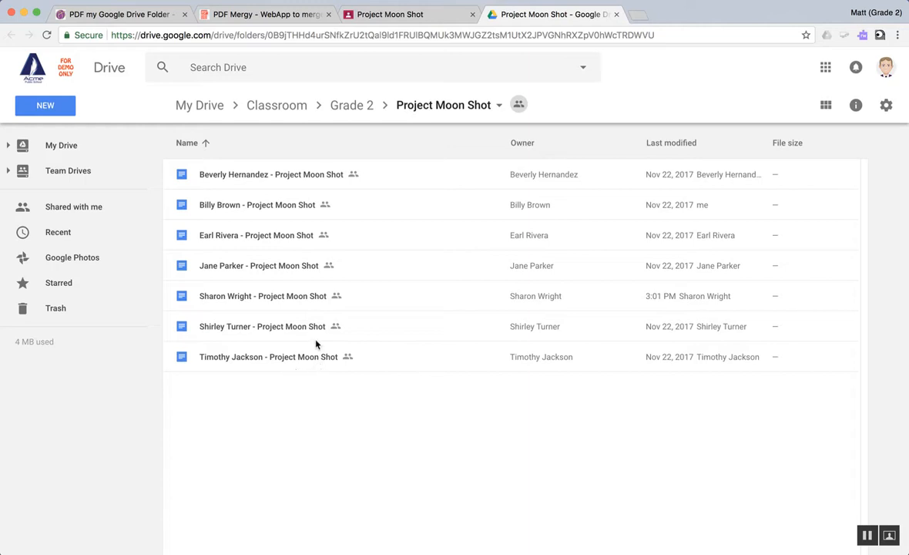
Step: Make a copy of the PDF my Folder spreadsheet from the template link in the PDF my Google Drive Folder blog post
{"action": "left_click", "coordinate": [109, 19]}
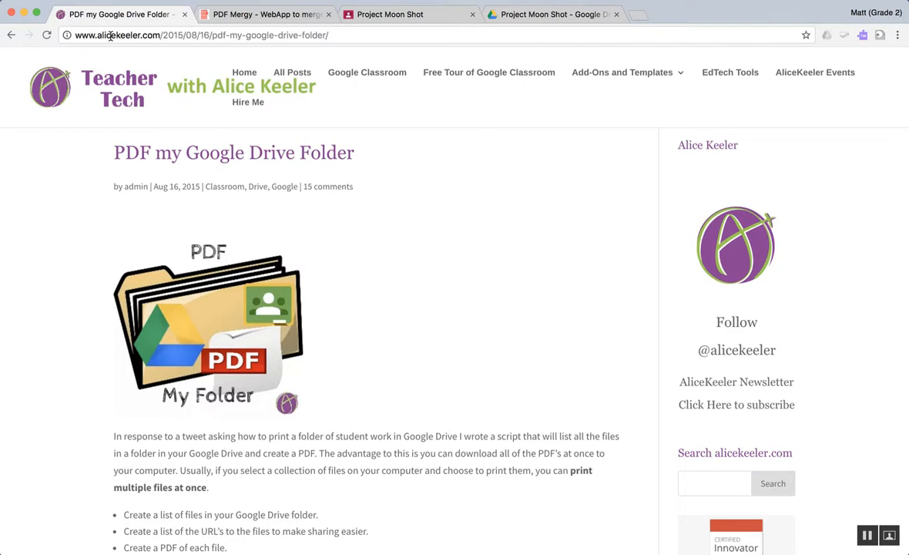
{"action": "scroll", "coordinate": [355, 298], "scroll_direction": "down", "scroll_amount": 2}
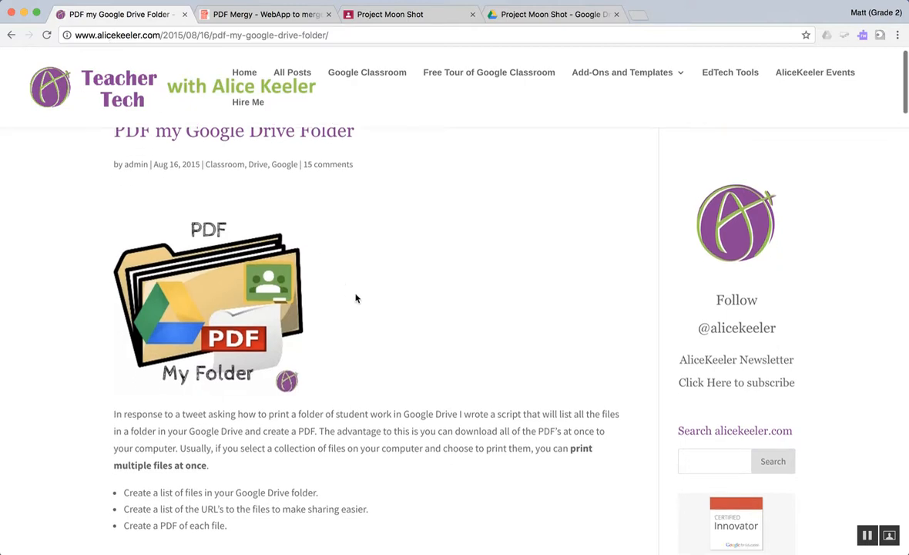
{"action": "scroll", "coordinate": [355, 298], "scroll_direction": "down", "scroll_amount": 5}
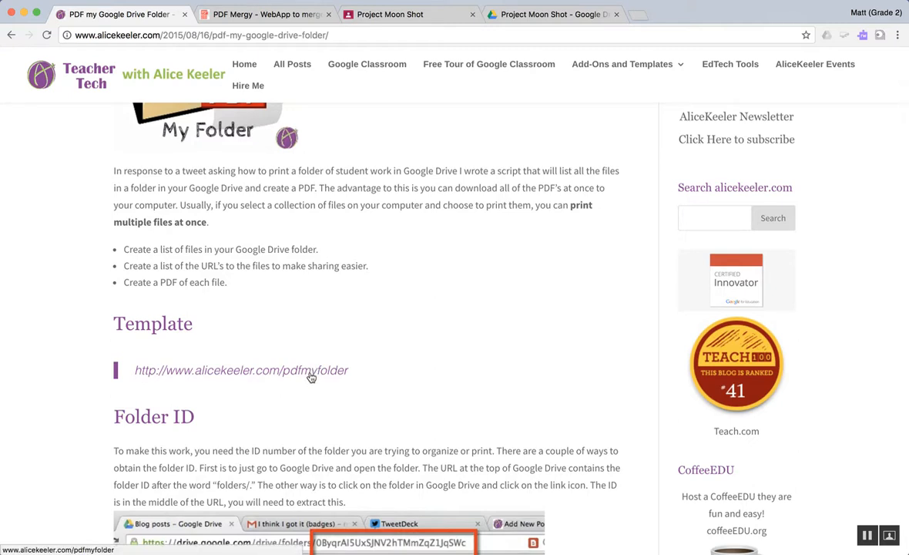
{"action": "left_click", "coordinate": [311, 377]}
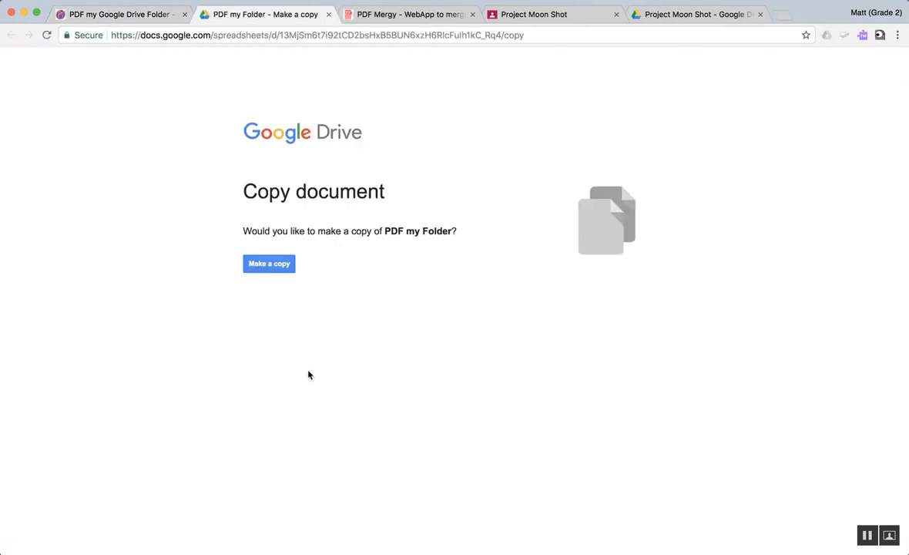
{"action": "left_click", "coordinate": [270, 265]}
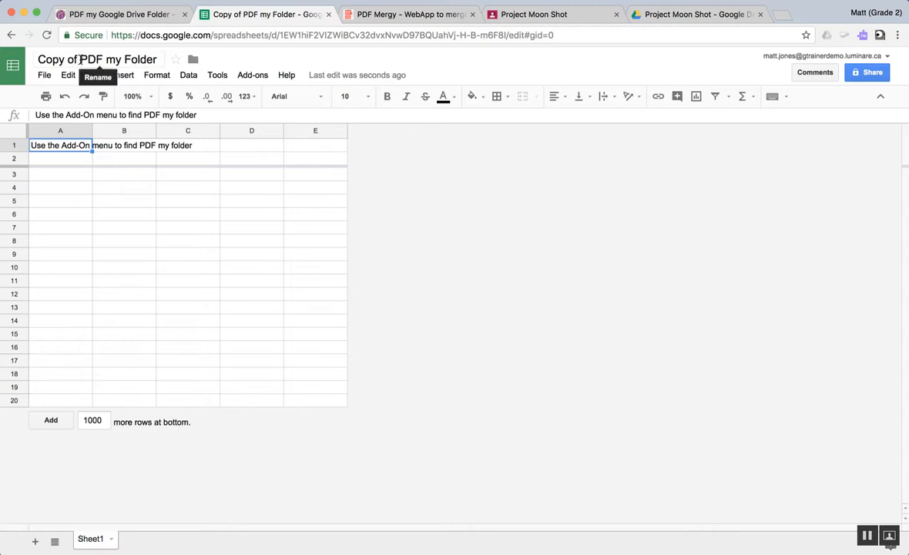
Step: Rename the copied spreadsheet as MASTER PDF my Folder
{"action": "left_click", "coordinate": [80, 59]}
{"action": "left_click_drag", "start_coordinate": [80, 59], "coordinate": [38, 59]}
{"action": "type", "text": "M"}
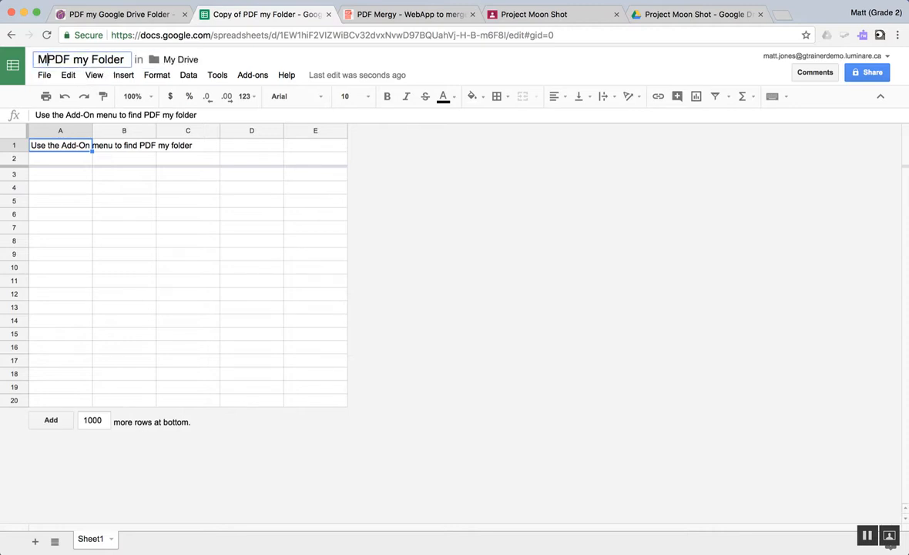
{"action": "type", "text": "ASTER"}
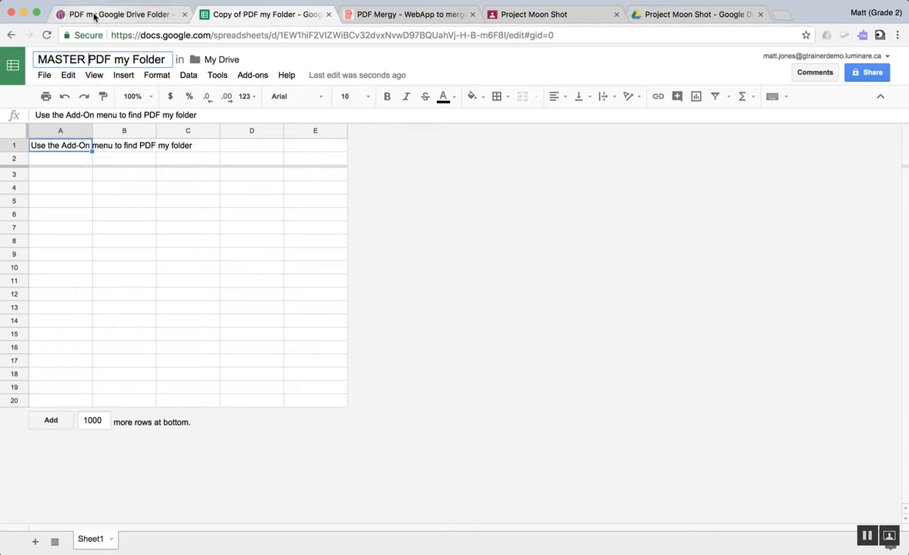
Step: Make a copy of the MASTER PDF my Folder spreadsheet in My Drive and close the original
{"action": "left_click", "coordinate": [44, 75]}
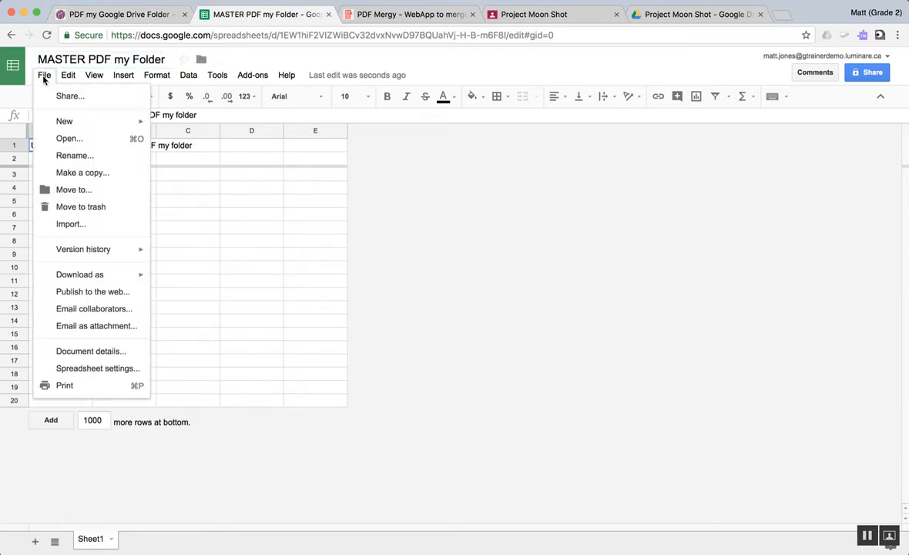
{"action": "left_click", "coordinate": [82, 173]}
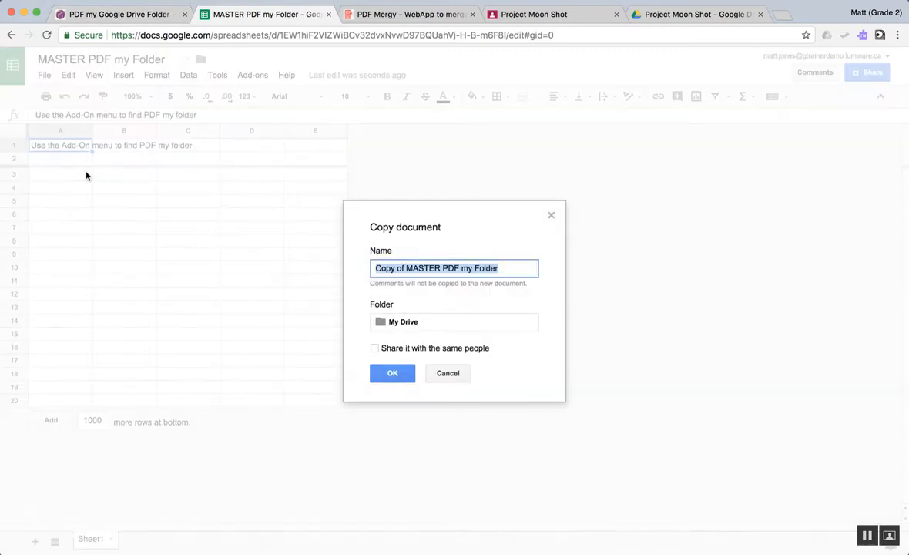
{"action": "left_click", "coordinate": [394, 372]}
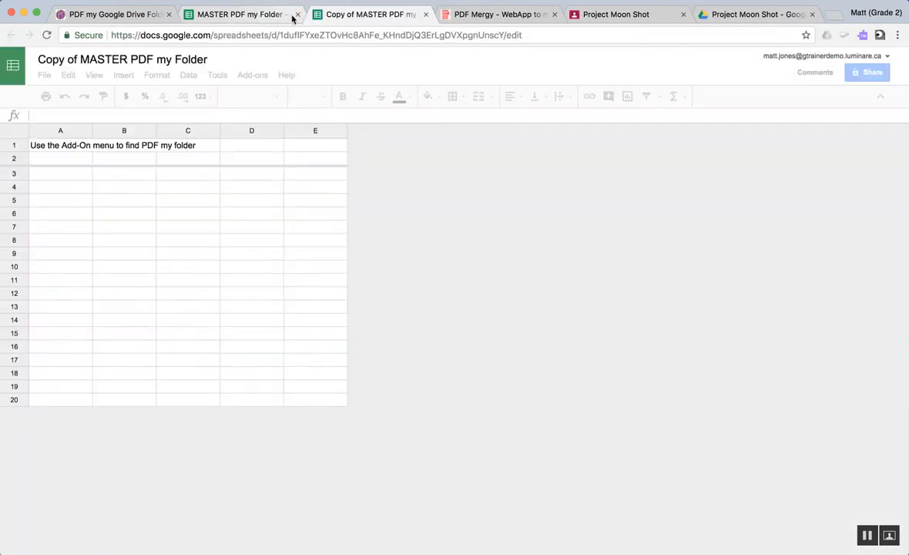
{"action": "left_click", "coordinate": [298, 14]}
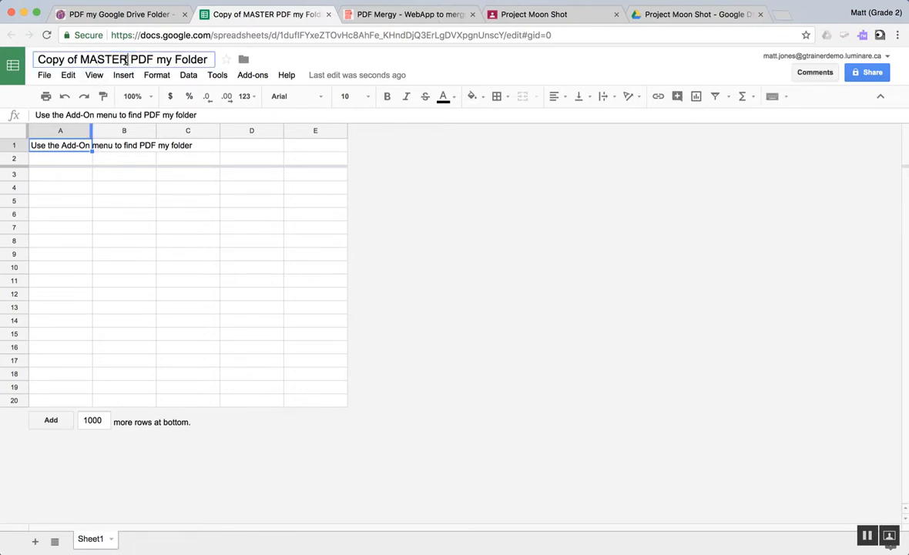
Step: Rename the new copy of the master spreadsheet as MOON SHOT PDF my Folder
{"action": "left_click_drag", "start_coordinate": [127, 60], "coordinate": [23, 61]}
{"action": "type", "text": "MOON"}
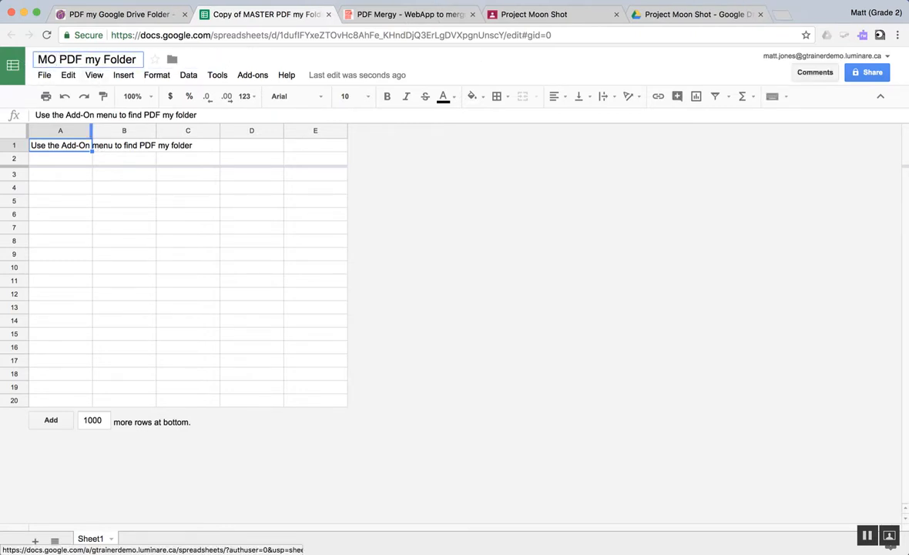
{"action": "type", "text": " SHOT"}
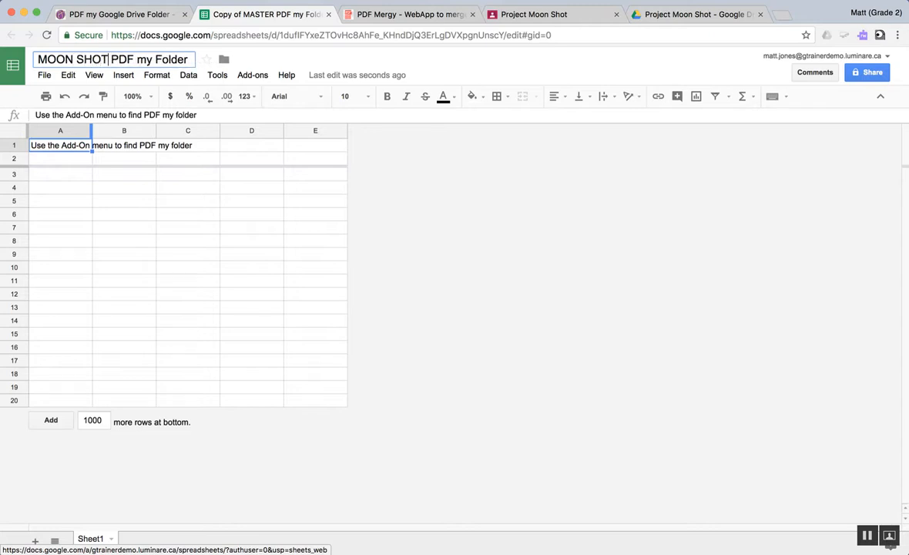
{"action": "left_click", "coordinate": [185, 201]}
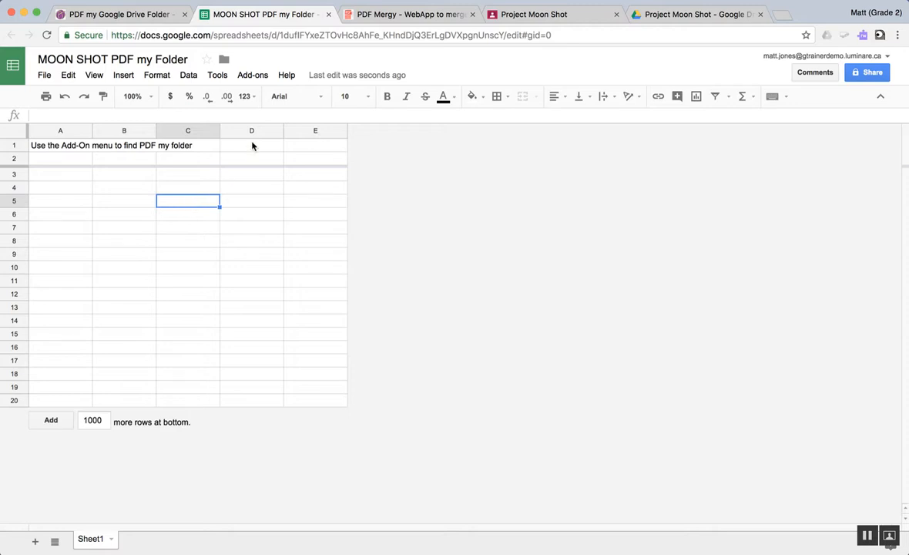
Step: Start the PDF My Folder add-on and authorize it with the teacher's Google account, allowing the requested permissions
{"action": "left_click", "coordinate": [252, 77]}
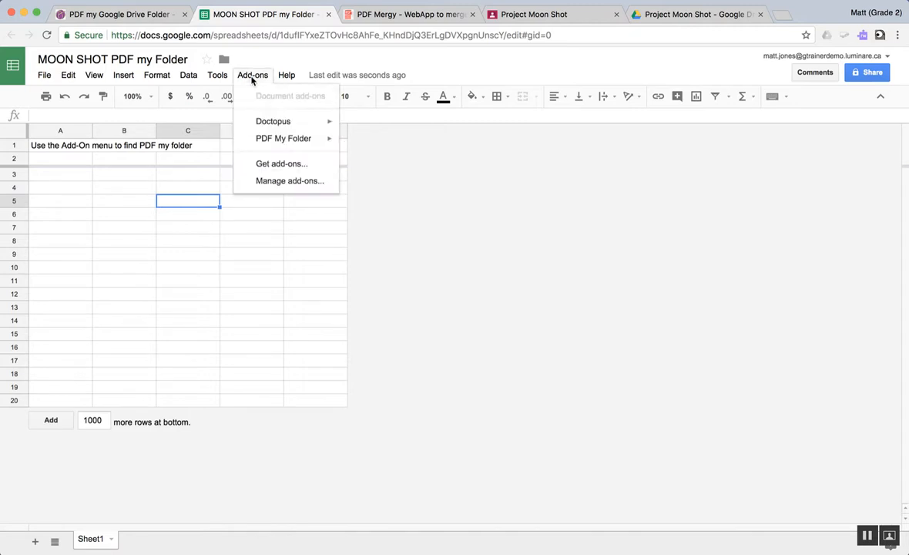
{"action": "mouse_move", "coordinate": [276, 146]}
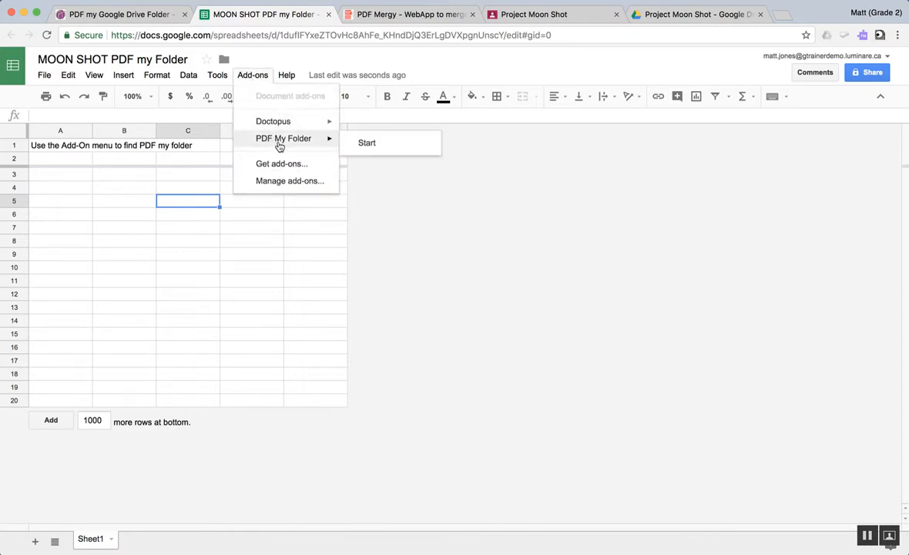
{"action": "left_click", "coordinate": [378, 146]}
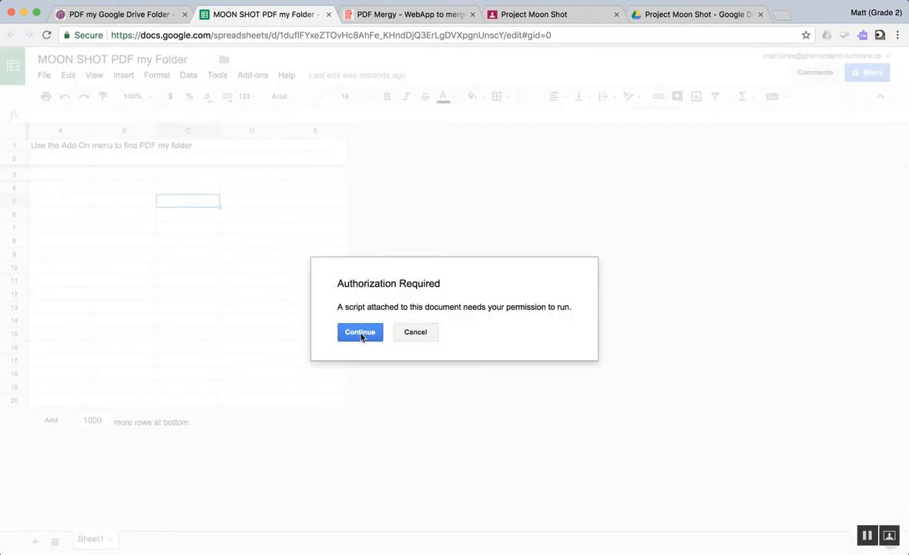
{"action": "left_click", "coordinate": [360, 332]}
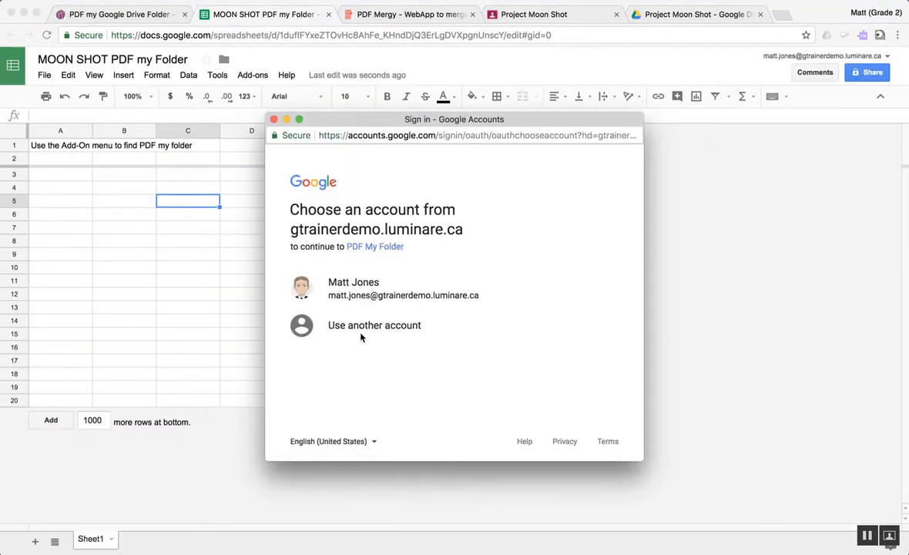
{"action": "left_click", "coordinate": [356, 287]}
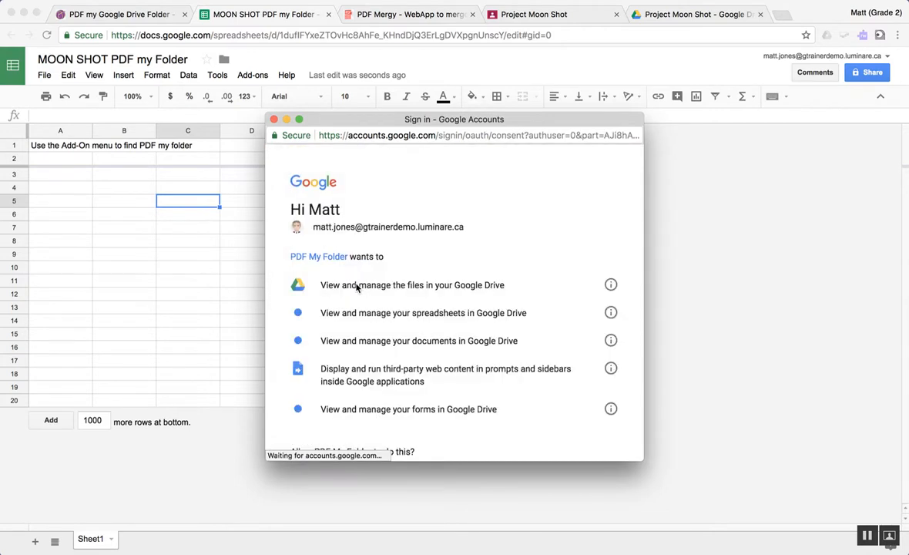
{"action": "scroll", "coordinate": [493, 402], "scroll_direction": "down", "scroll_amount": 3}
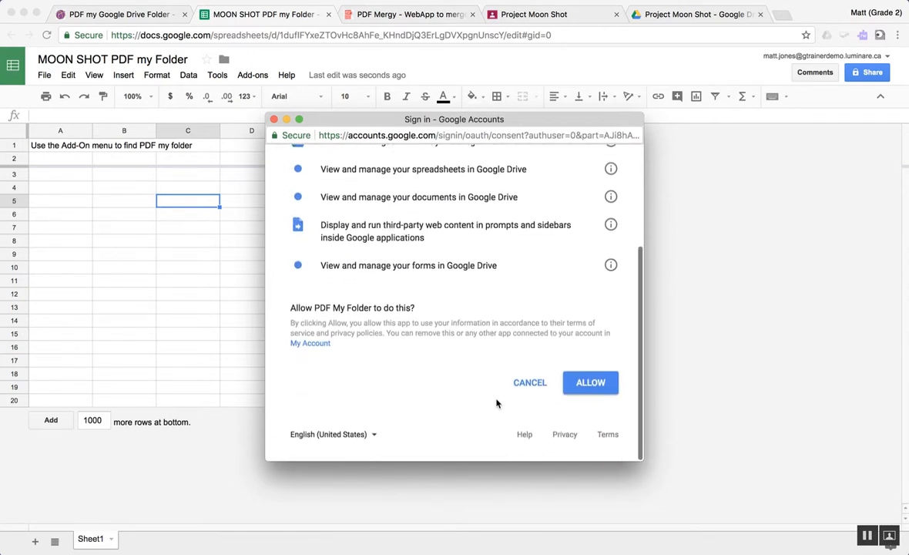
{"action": "left_click", "coordinate": [590, 390]}
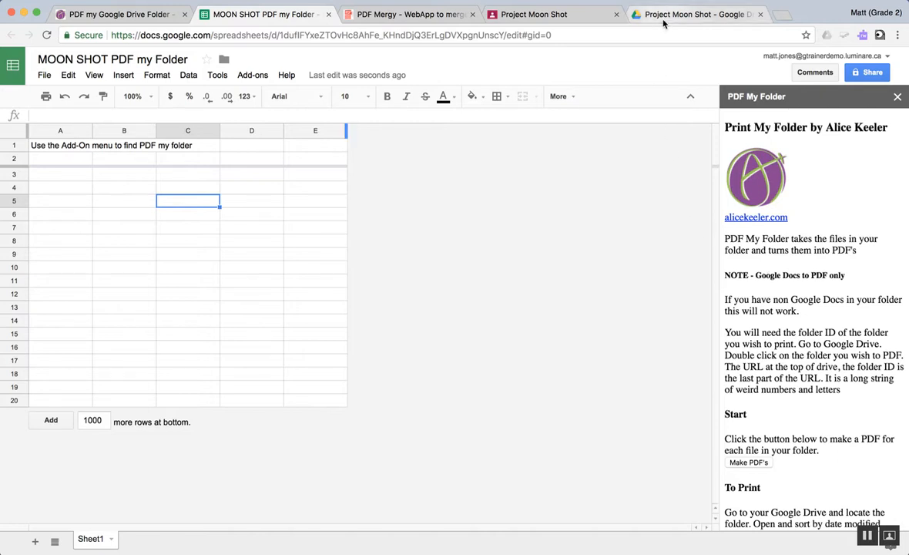
Step: Copy the folder ID from the URL of the Project Moon Shot folder in Google Drive
{"action": "left_click", "coordinate": [691, 14]}
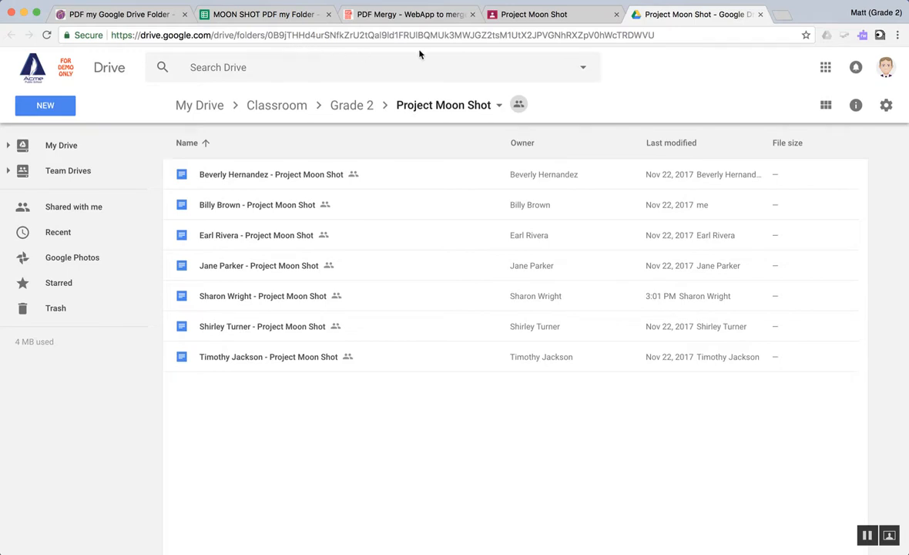
{"action": "left_click_drag", "start_coordinate": [656, 34], "coordinate": [269, 37]}
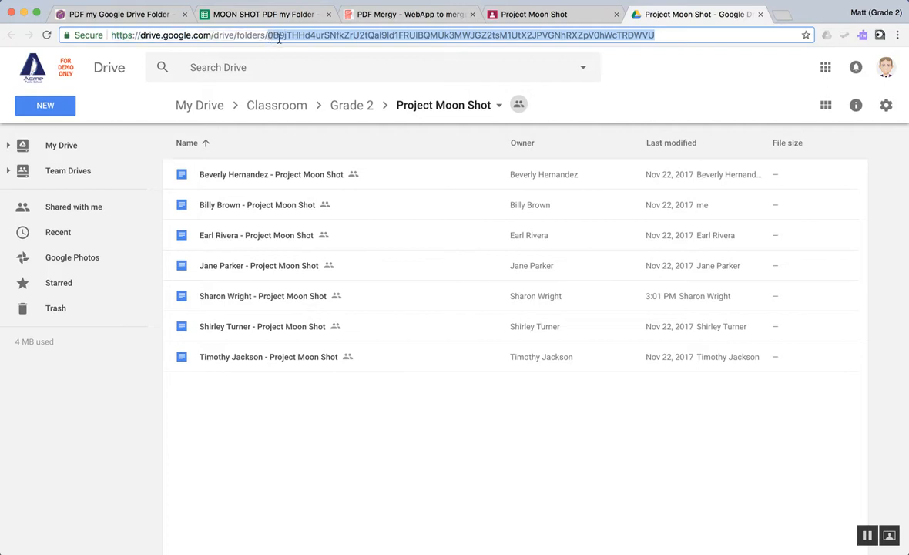
{"action": "right_click", "coordinate": [359, 36]}
{"action": "left_click", "coordinate": [376, 54]}
Step: Make PDFs of every file in the Project Moon Shot folder with the PDF My Folder add-on, pasting the copied folder ID
{"action": "left_click", "coordinate": [239, 20]}
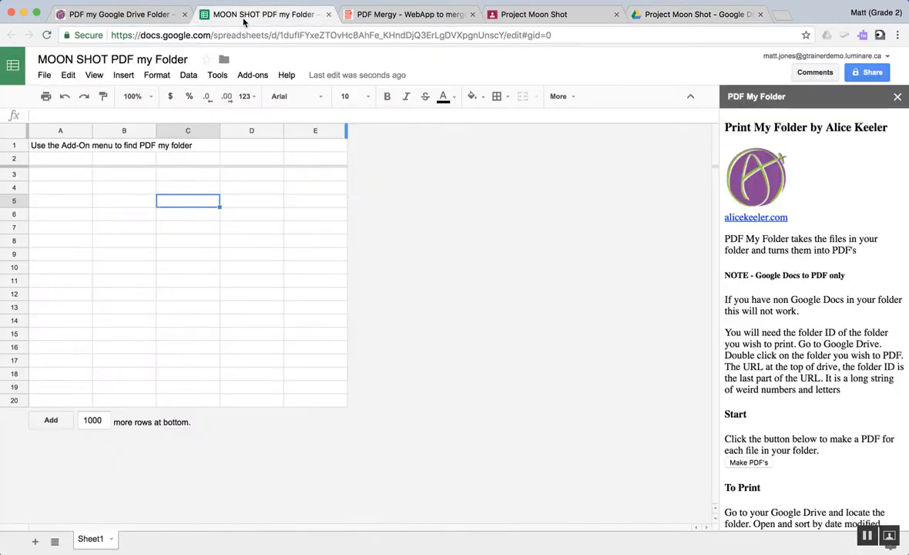
{"action": "left_click", "coordinate": [752, 463]}
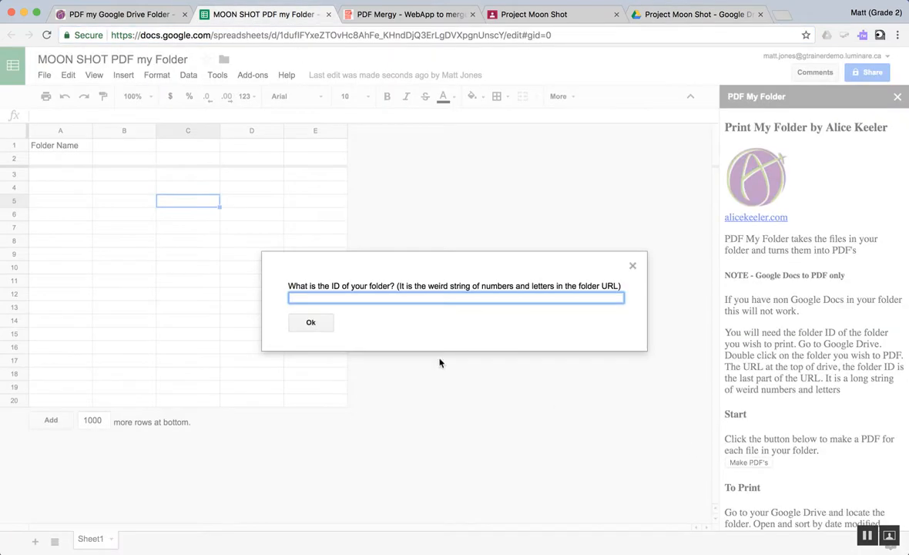
{"action": "right_click", "coordinate": [307, 298]}
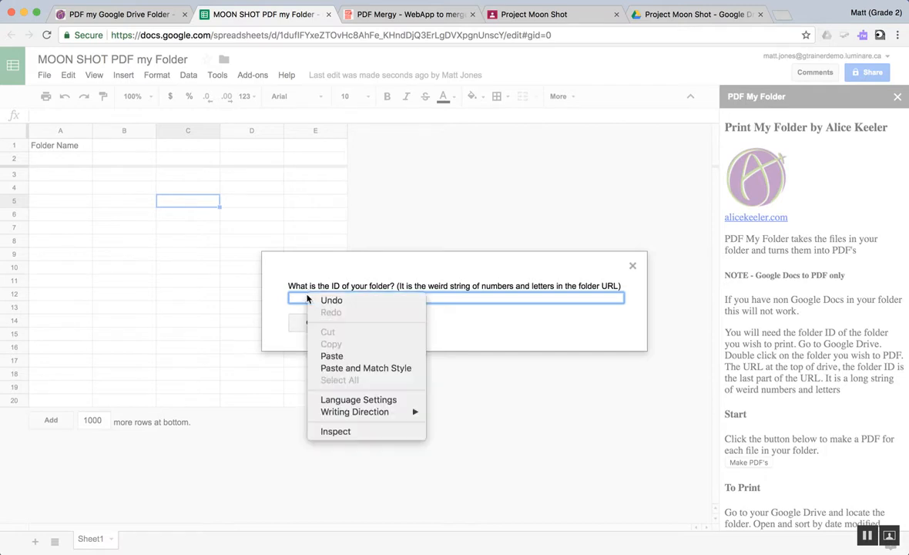
{"action": "left_click", "coordinate": [332, 355]}
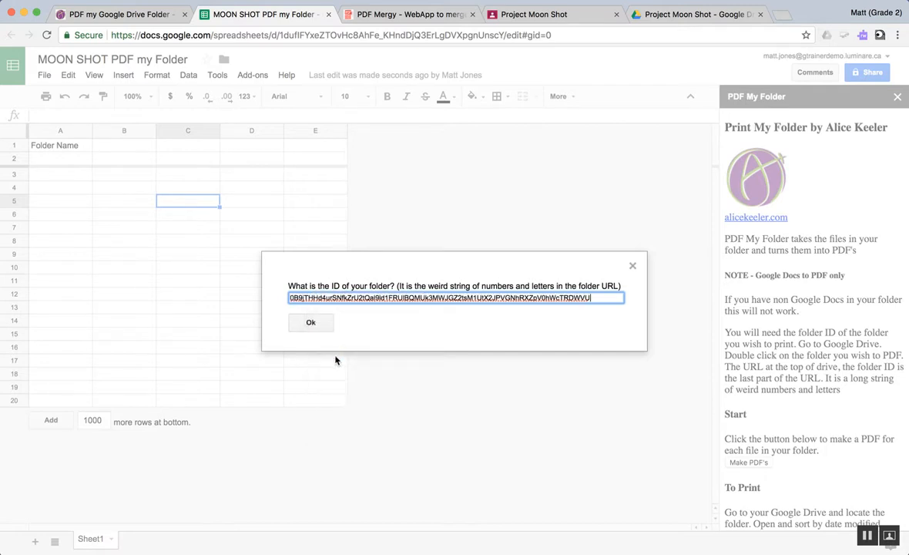
{"action": "left_click", "coordinate": [311, 323]}
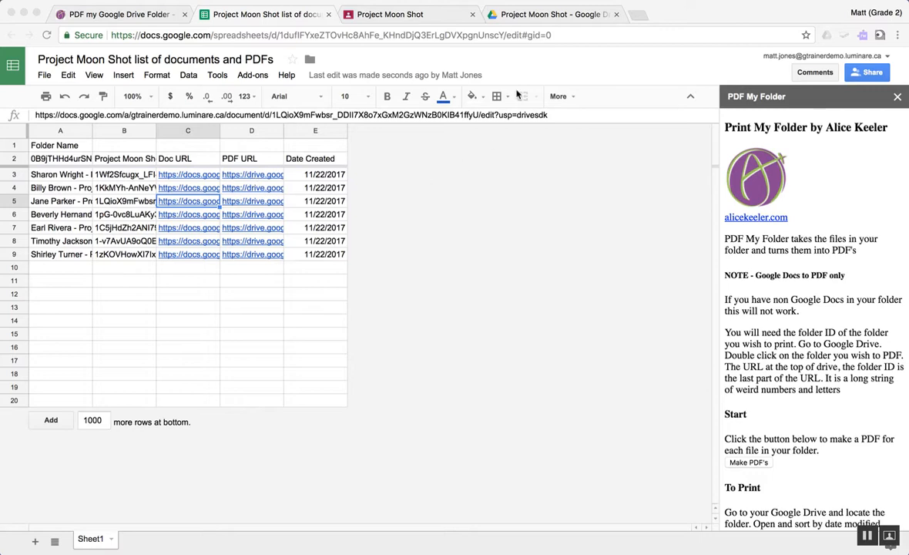
Step: Open the PDFs in here folder inside Project Moon Shot and consult the add-on's printing instructions in the spreadsheet before returning to the folder
{"action": "left_click", "coordinate": [529, 15]}
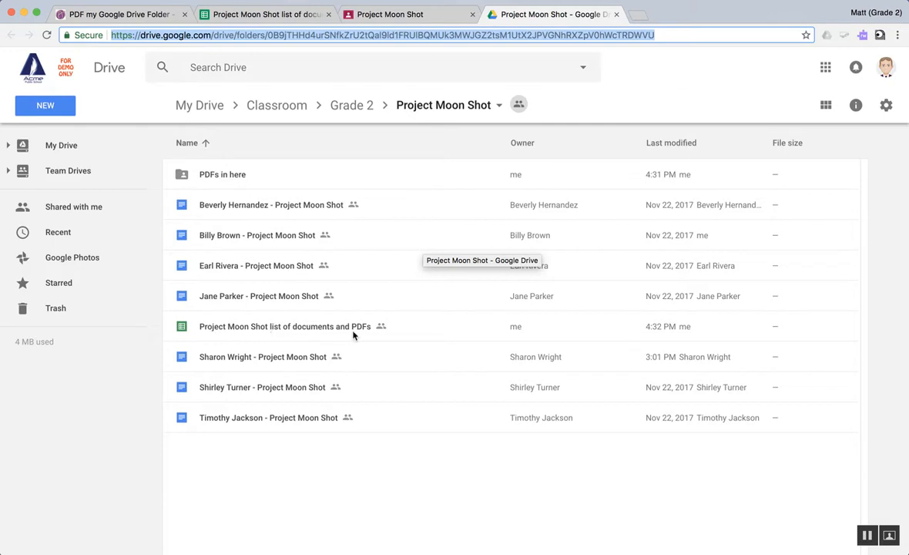
{"action": "double_click", "coordinate": [209, 176]}
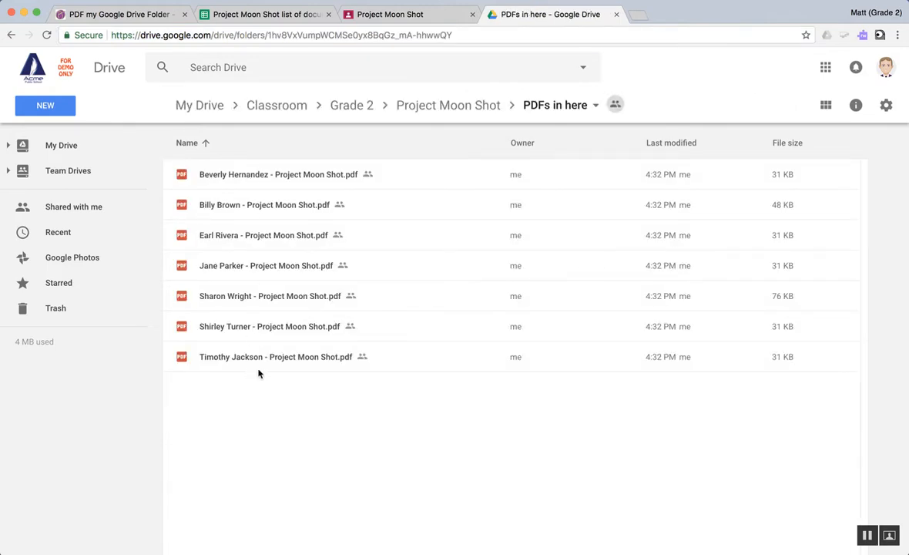
{"action": "left_click", "coordinate": [209, 18]}
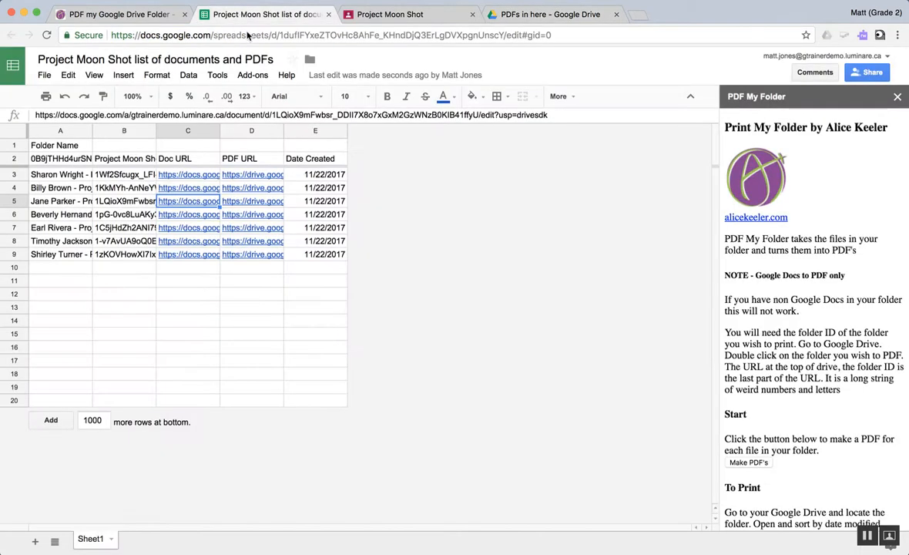
{"action": "scroll", "coordinate": [802, 473], "scroll_direction": "down", "scroll_amount": 2}
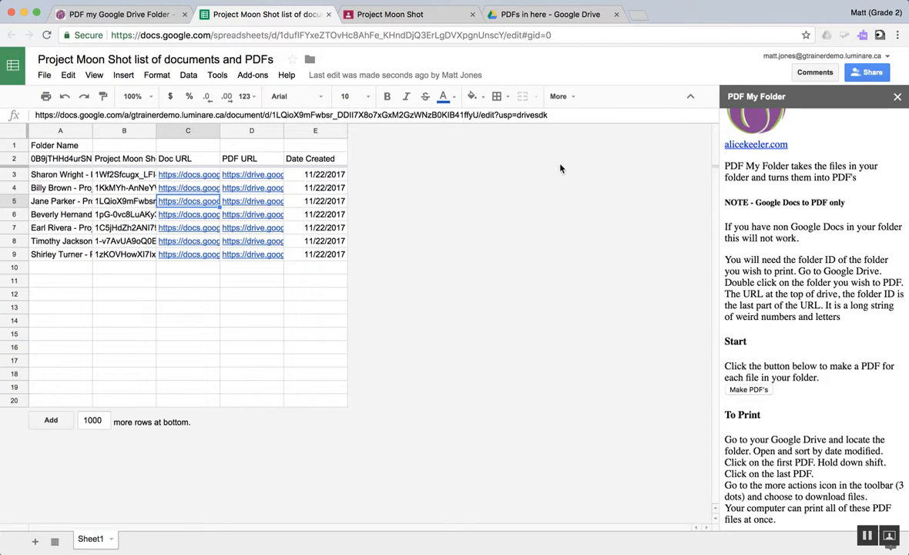
{"action": "left_click", "coordinate": [487, 17]}
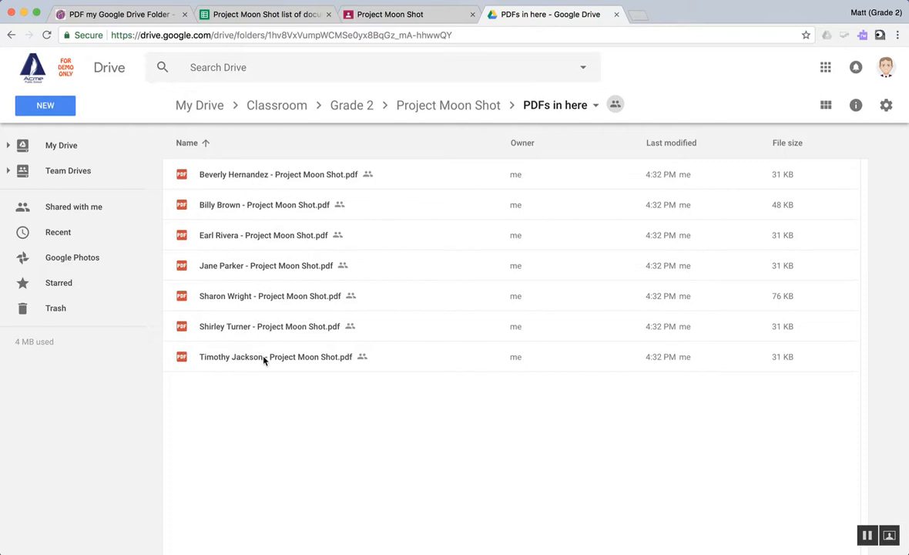
Step: Search the web for "pdf mergy" in a new browser tab and open the PDF Mergy web app
{"action": "left_click", "coordinate": [637, 17]}
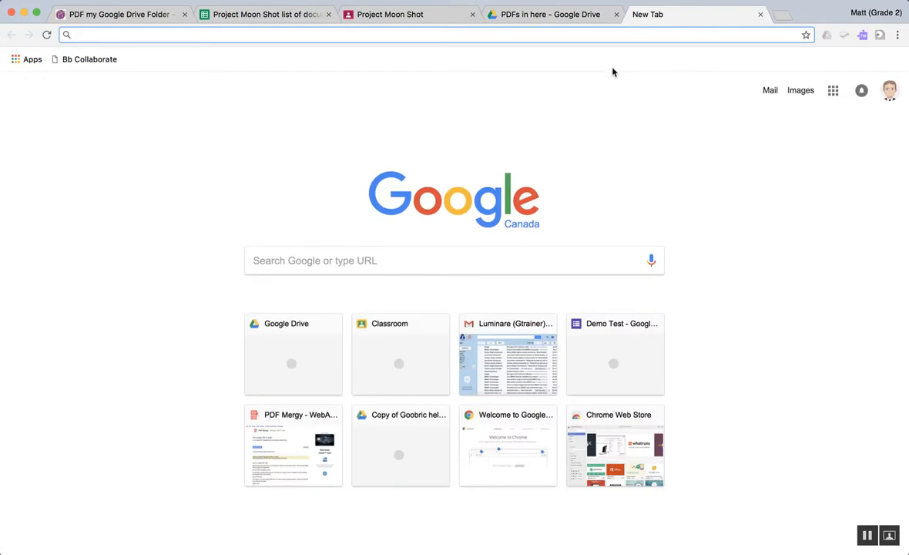
{"action": "type", "text": "pdf merg"}
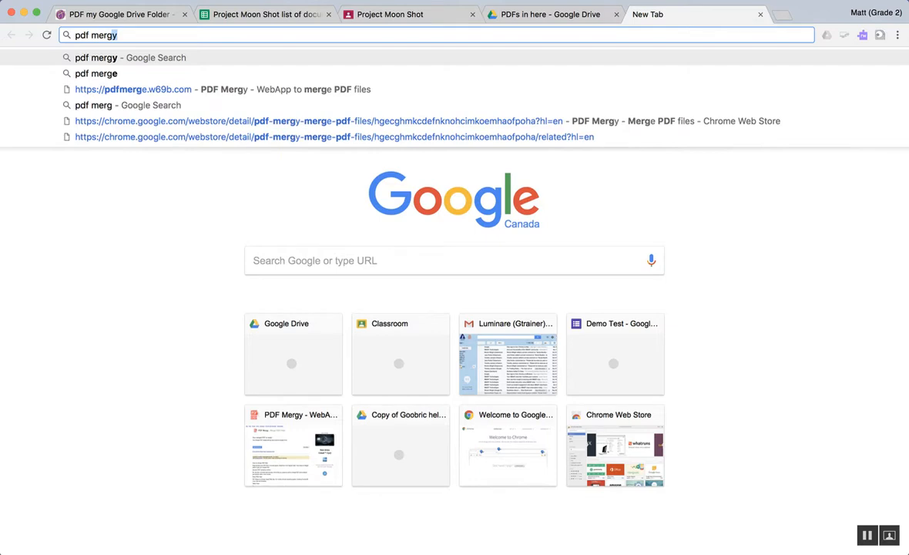
{"action": "type", "text": "y"}
{"action": "key", "text": "Return"}
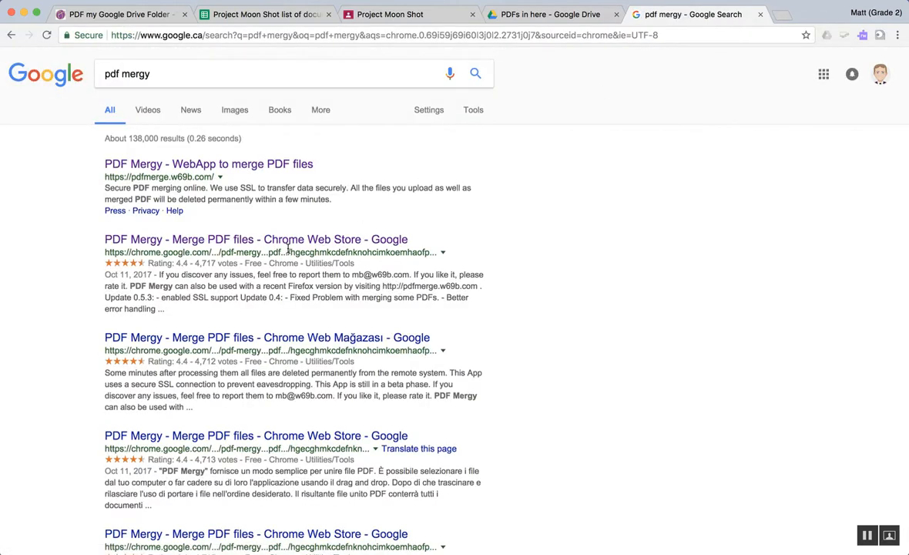
{"action": "left_click", "coordinate": [186, 170]}
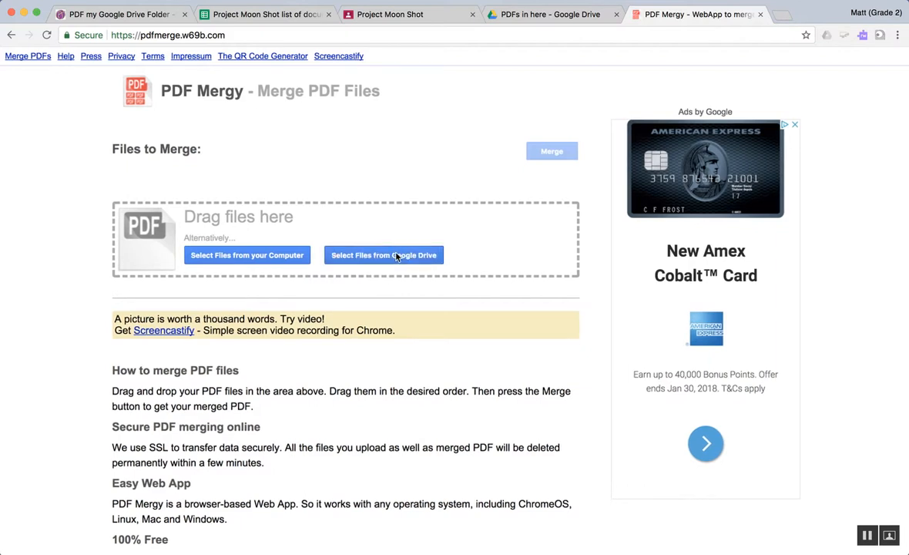
Step: Add every PDF from the Google Drive folder Classroom > Grade 2 > Project Moon Shot > PDFs in here to the files to merge
{"action": "left_click", "coordinate": [397, 256]}
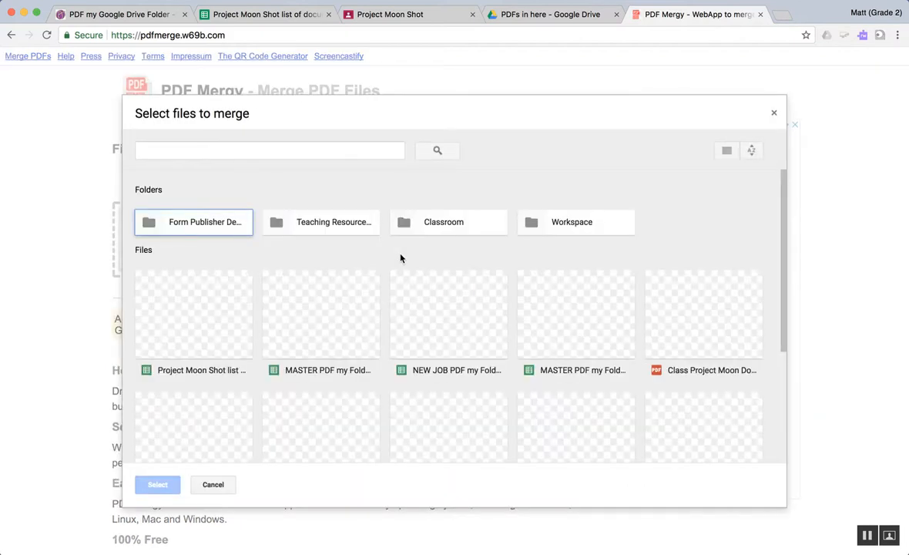
{"action": "double_click", "coordinate": [449, 223]}
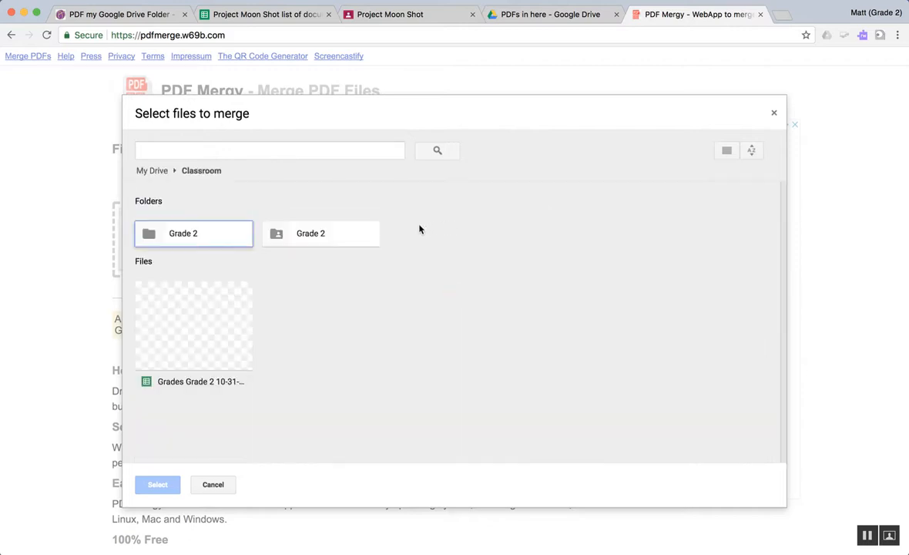
{"action": "double_click", "coordinate": [311, 236]}
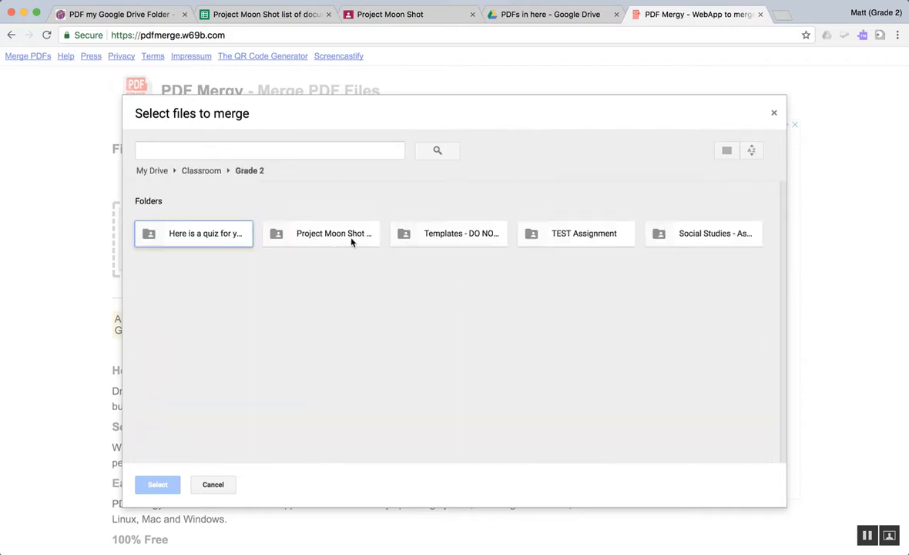
{"action": "double_click", "coordinate": [333, 236]}
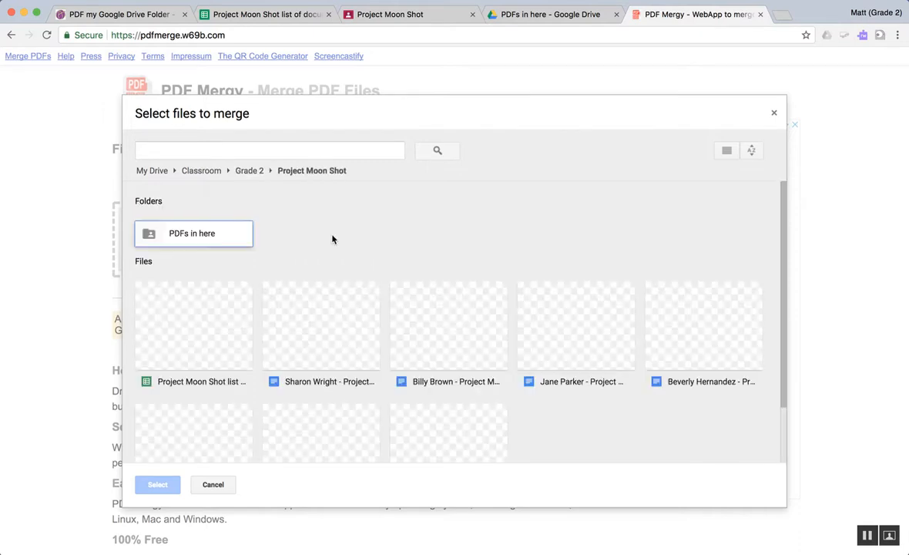
{"action": "double_click", "coordinate": [181, 236]}
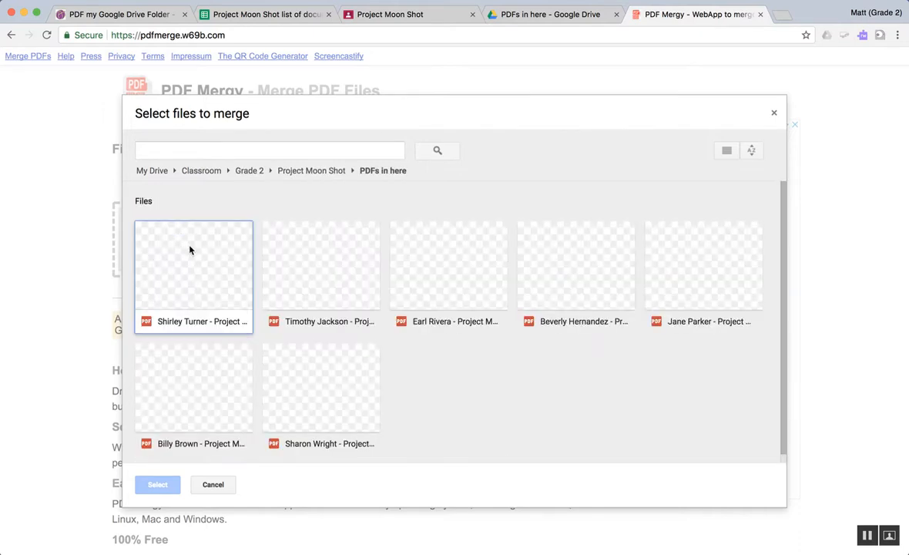
{"action": "left_click", "coordinate": [191, 249]}
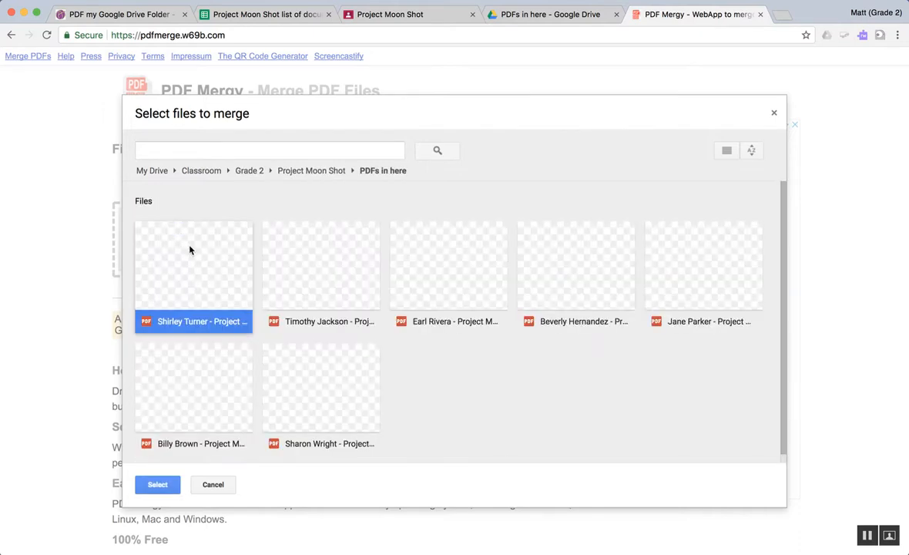
{"action": "left_click", "coordinate": [320, 381], "text": "shift"}
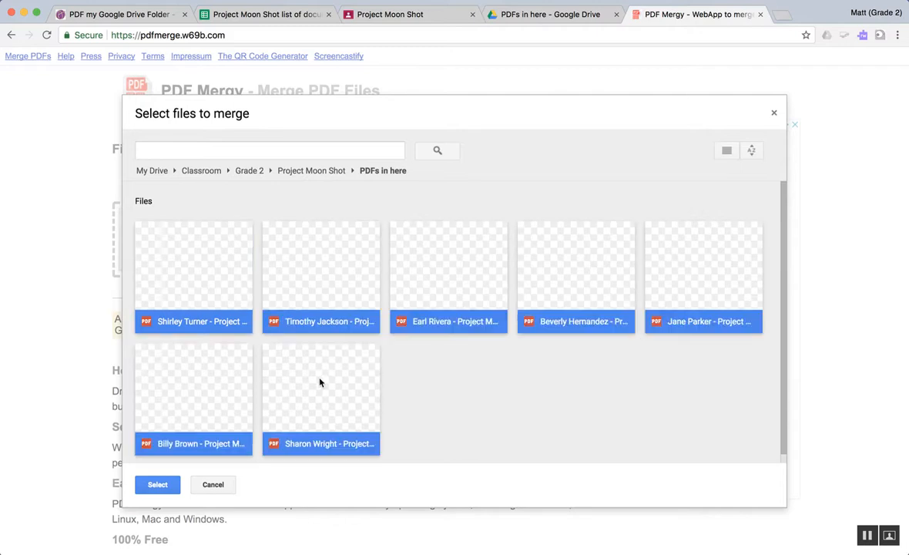
{"action": "scroll", "coordinate": [243, 407], "scroll_direction": "down", "scroll_amount": 1}
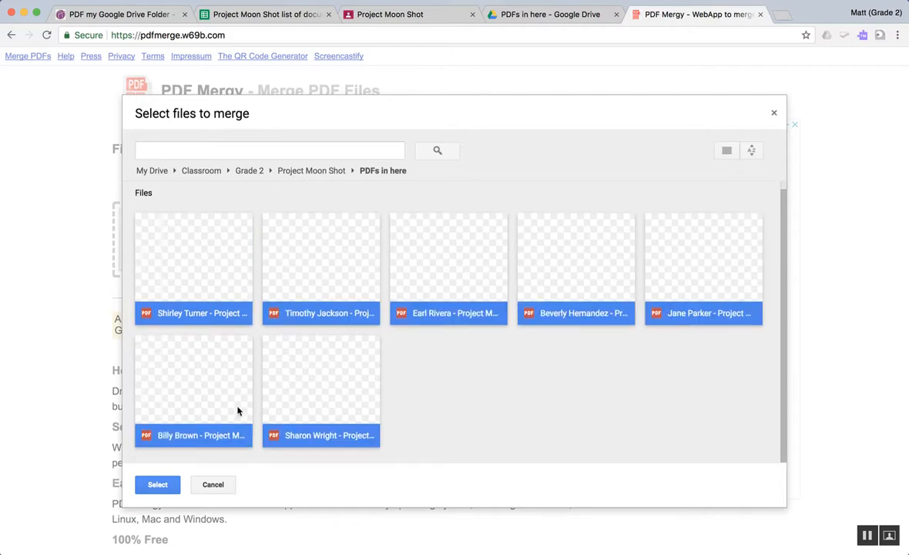
{"action": "left_click", "coordinate": [148, 487]}
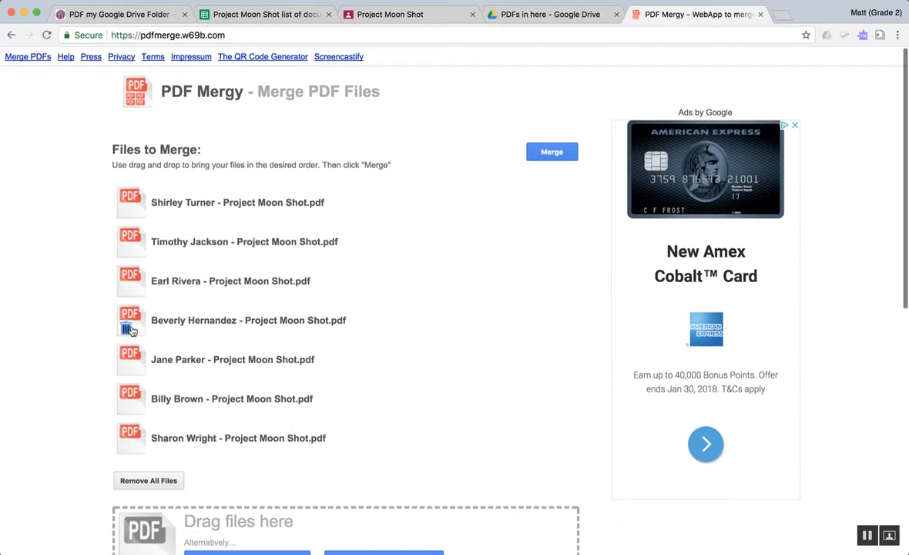
Step: Merge the listed student PDFs and save the result to Google Drive as Moon Shot NO 23.pdf
{"action": "left_click", "coordinate": [552, 152]}
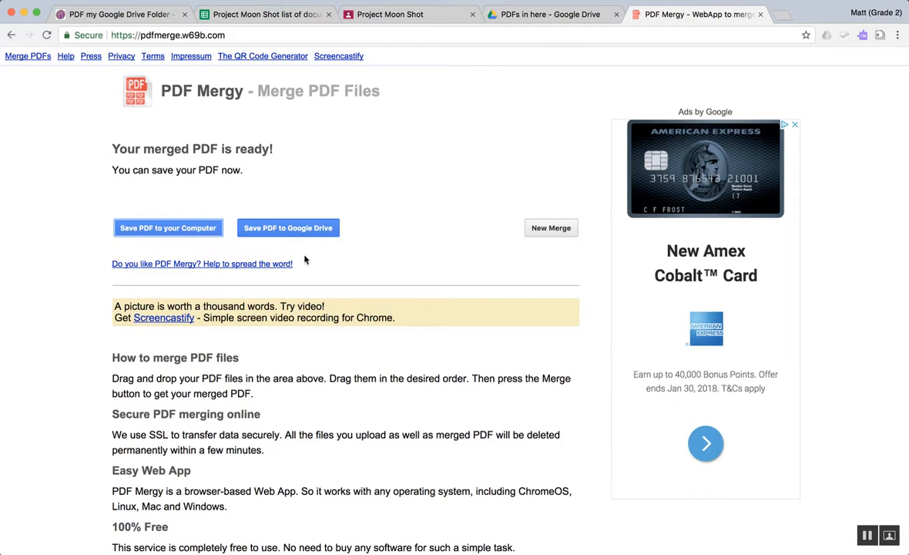
{"action": "left_click", "coordinate": [286, 233]}
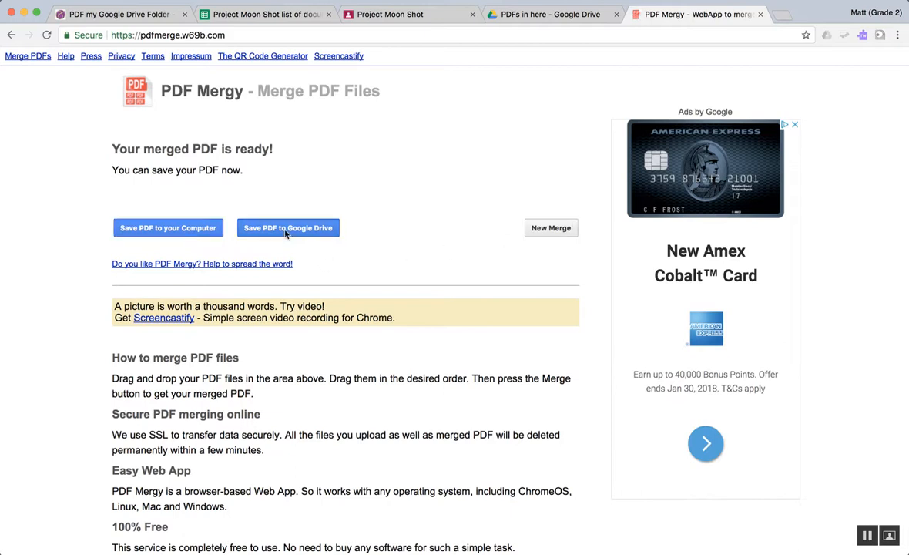
{"action": "left_click", "coordinate": [388, 308]}
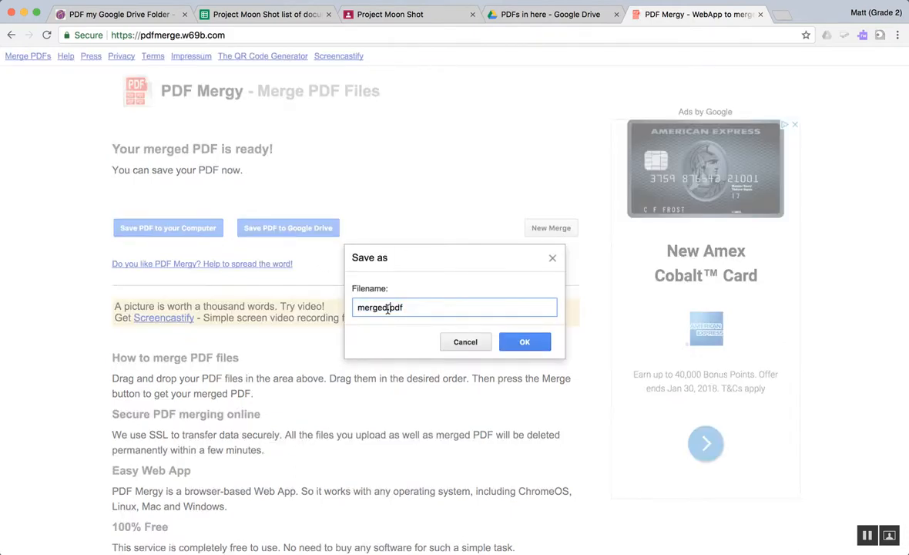
{"action": "left_click_drag", "start_coordinate": [388, 308], "coordinate": [340, 311]}
{"action": "type", "text": "Moon Shot NO 23"}
{"action": "left_click", "coordinate": [522, 346]}
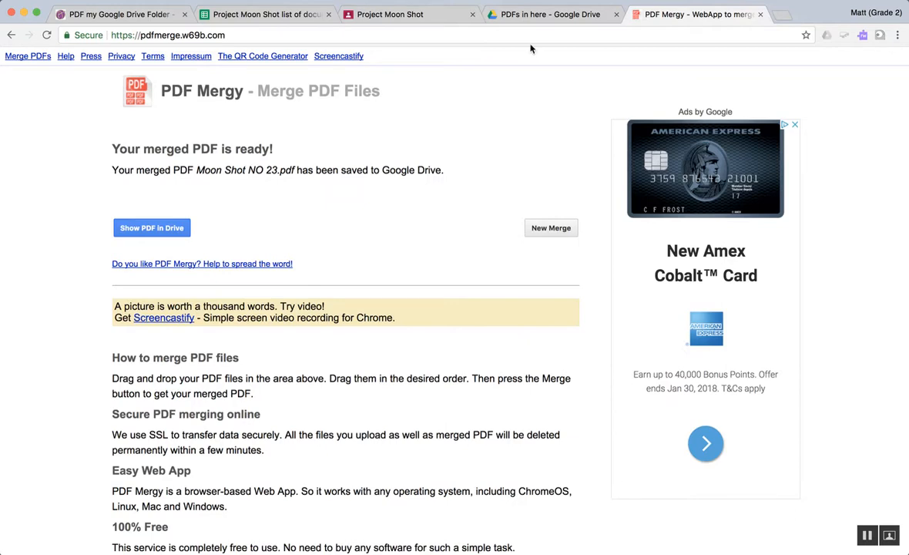
Step: Open Moon Shot NO 23.pdf from My Drive to check its merged pages, and close the Drive tab when done
{"action": "left_click", "coordinate": [529, 15]}
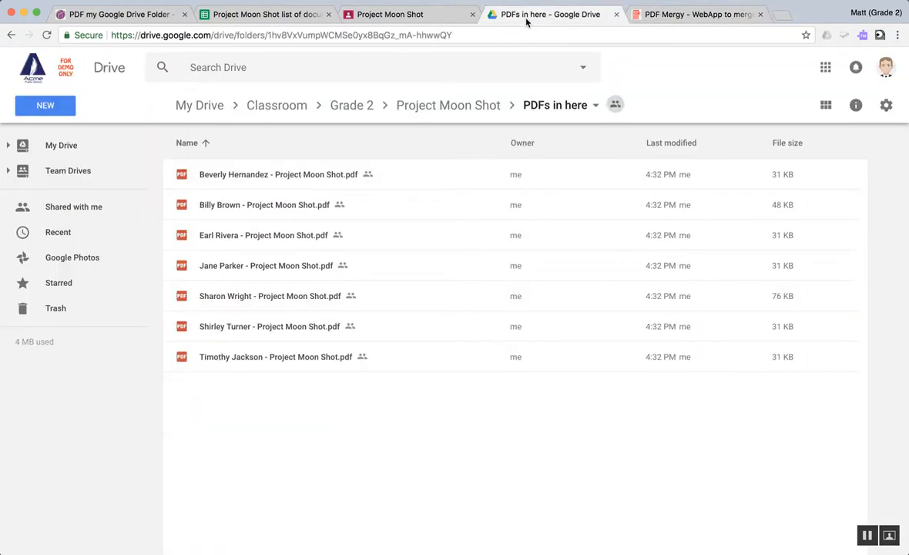
{"action": "left_click", "coordinate": [196, 112]}
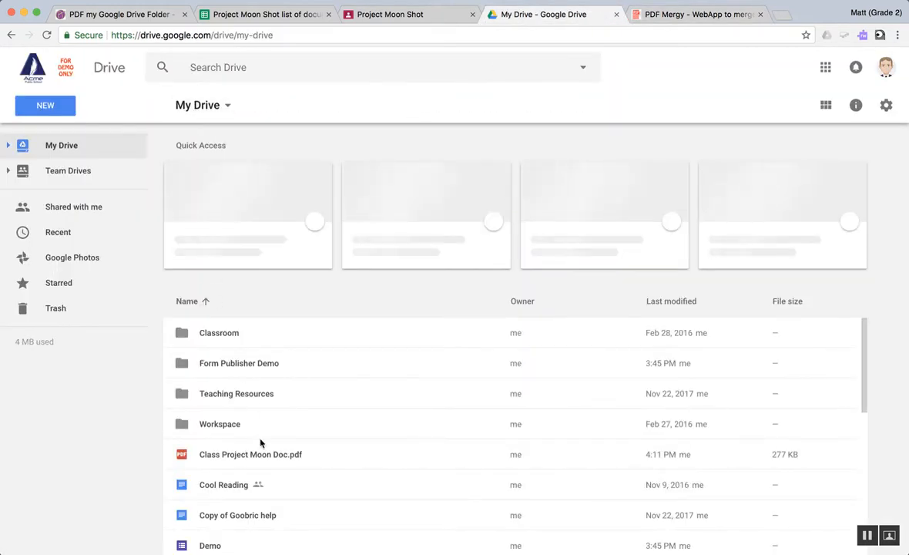
{"action": "scroll", "coordinate": [244, 461], "scroll_direction": "down", "scroll_amount": 5}
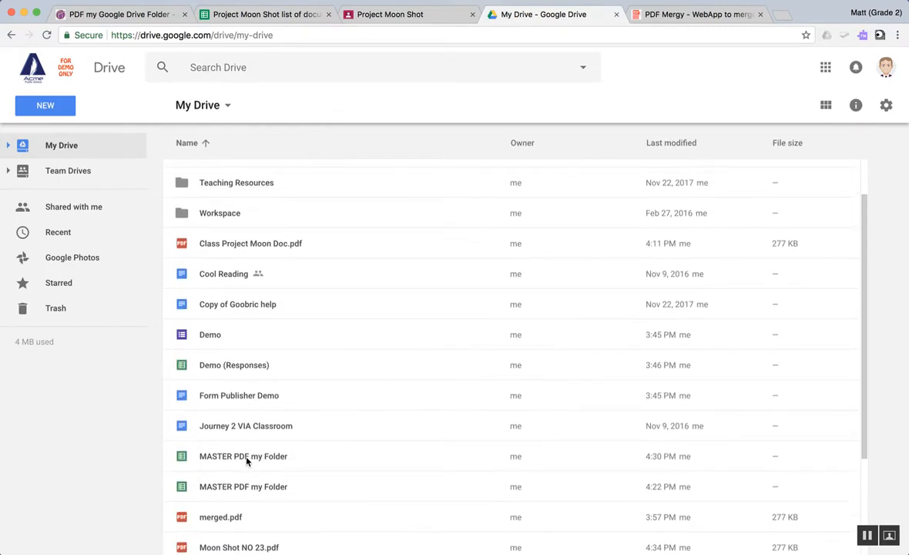
{"action": "left_click_drag", "start_coordinate": [238, 521], "coordinate": [235, 516]}
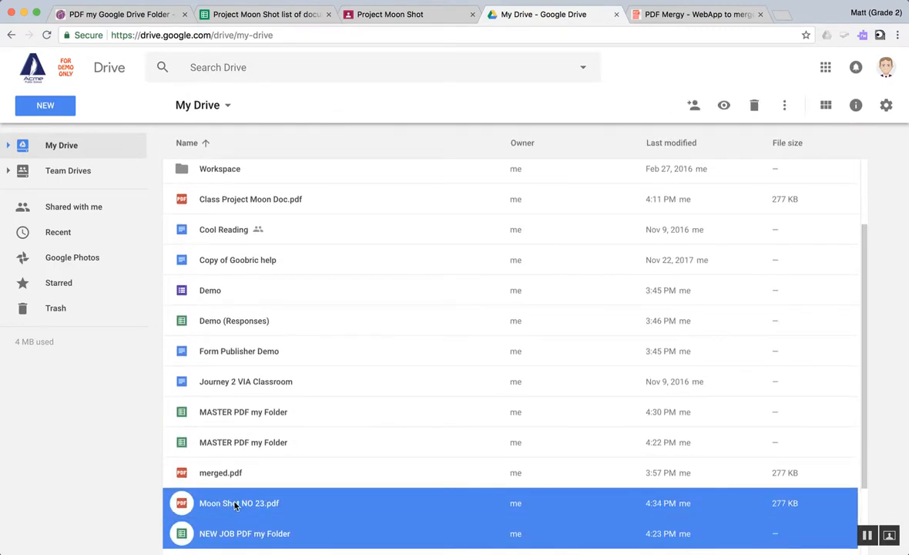
{"action": "left_click", "coordinate": [236, 505]}
{"action": "double_click", "coordinate": [236, 505]}
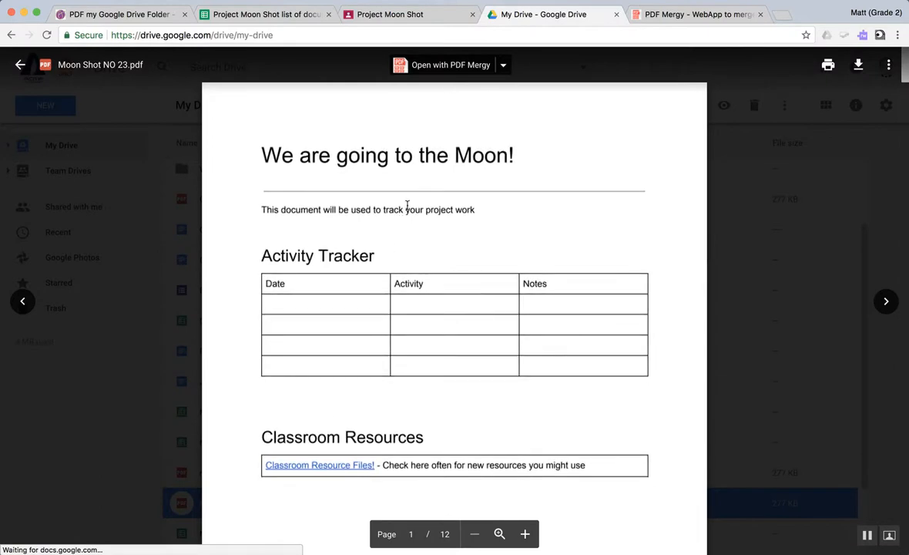
{"action": "scroll", "coordinate": [406, 216], "scroll_direction": "down", "scroll_amount": 5}
{"action": "scroll", "coordinate": [402, 228], "scroll_direction": "down", "scroll_amount": 20}
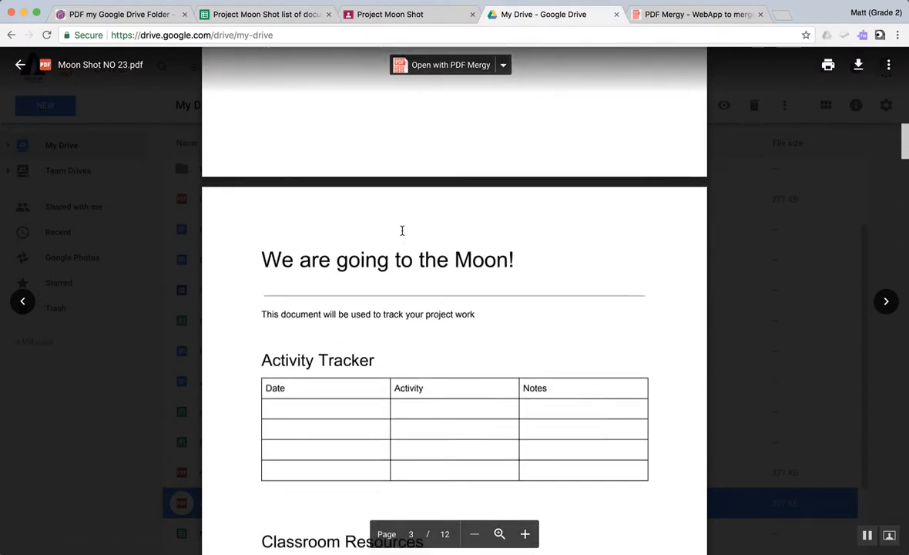
{"action": "scroll", "coordinate": [402, 229], "scroll_direction": "down", "scroll_amount": 15}
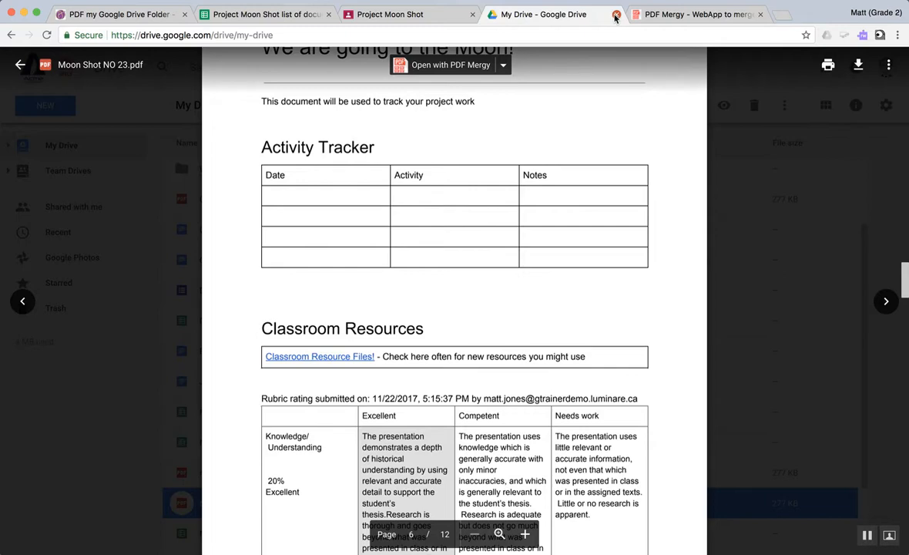
{"action": "left_click", "coordinate": [615, 16]}
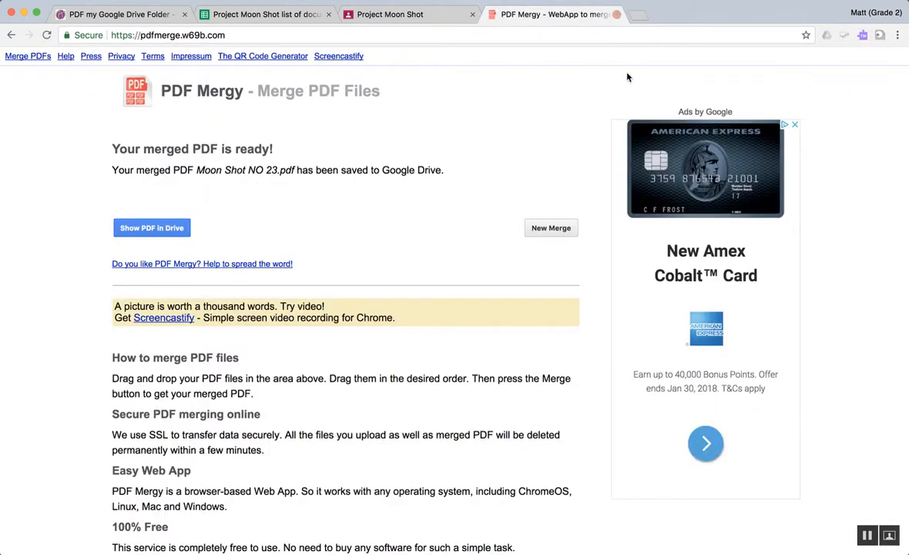